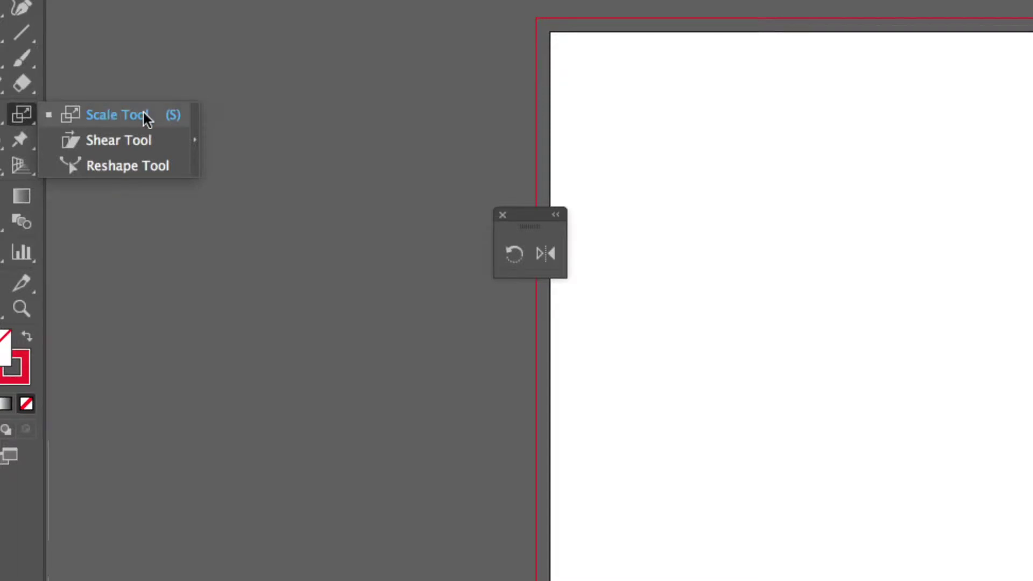
- Float the Scale/Shear/Reshape tool group and stack the Rotate/Reflect group beneath it
{"action": "left_click", "coordinate": [195, 120]}
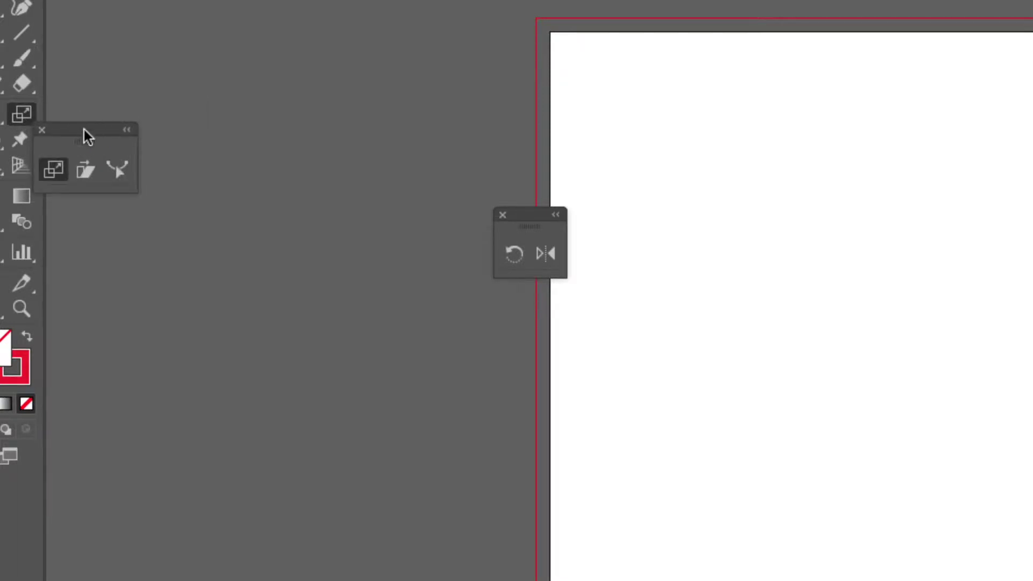
{"action": "left_click_drag", "start_coordinate": [83, 133], "coordinate": [255, 114]}
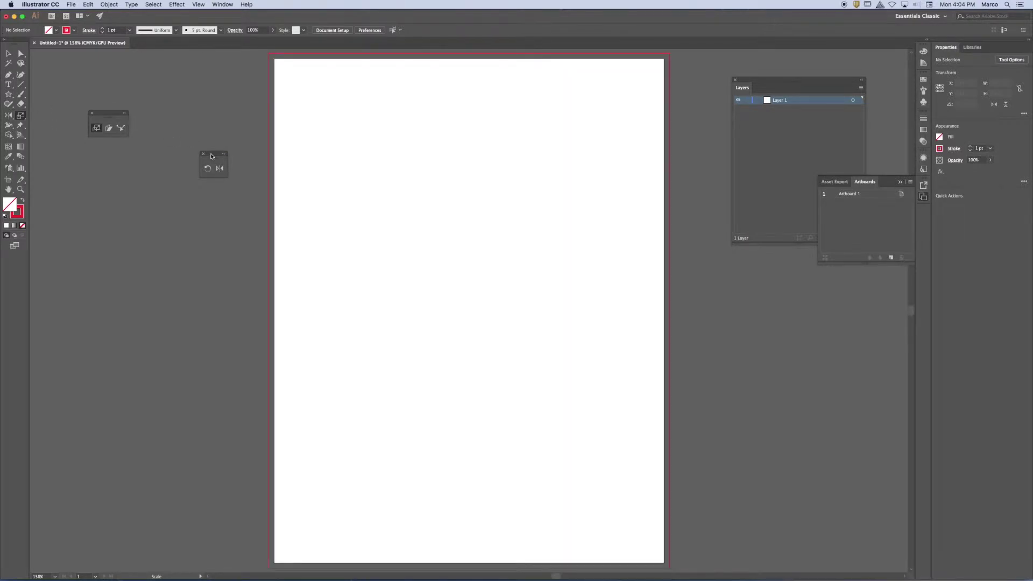
{"action": "left_click_drag", "start_coordinate": [214, 155], "coordinate": [116, 149]}
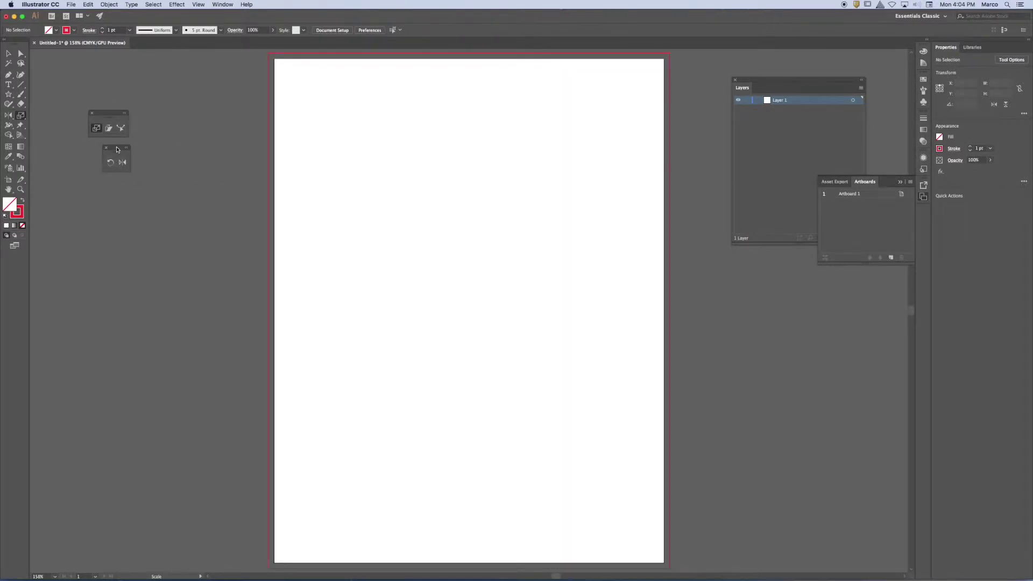
- Draw a star near the artboard's top-left with a 5 pt red stroke and no fill
{"action": "left_click", "coordinate": [8, 96]}
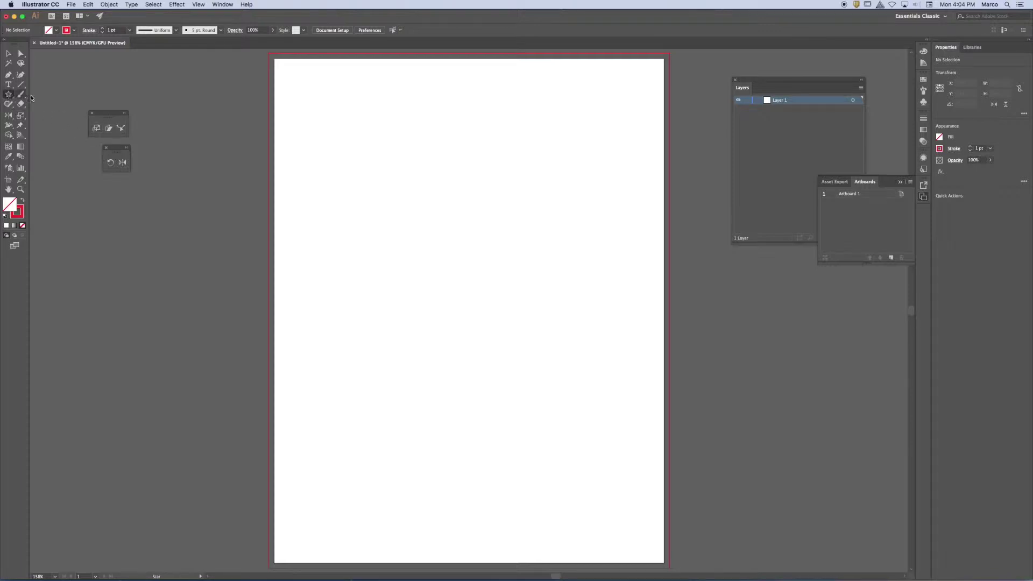
{"action": "left_click_drag", "start_coordinate": [375, 158], "coordinate": [413, 209]}
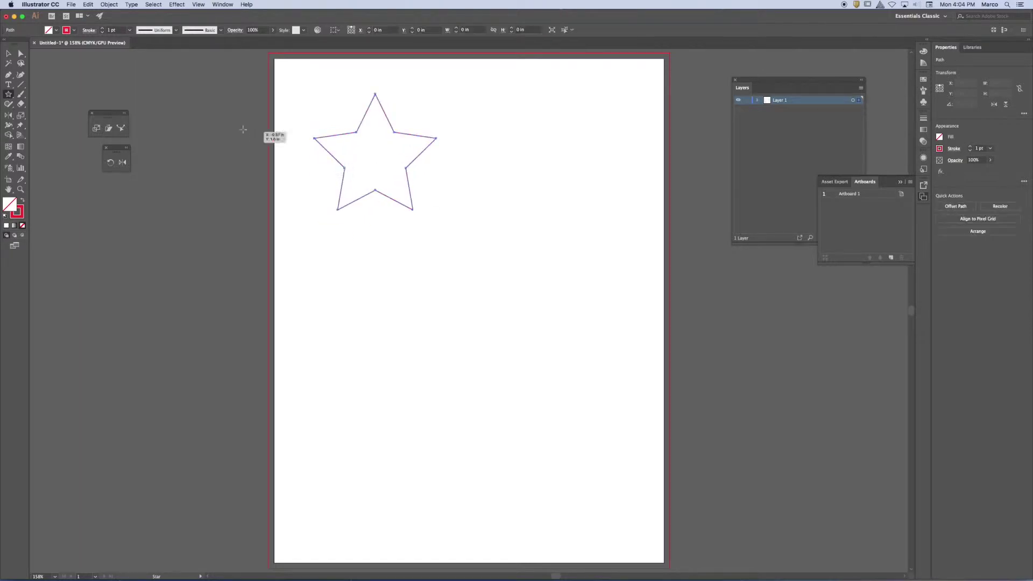
{"action": "left_click", "coordinate": [101, 28]}
{"action": "left_click", "coordinate": [101, 28]}
{"action": "left_click", "coordinate": [101, 28]}
{"action": "left_click", "coordinate": [101, 28]}
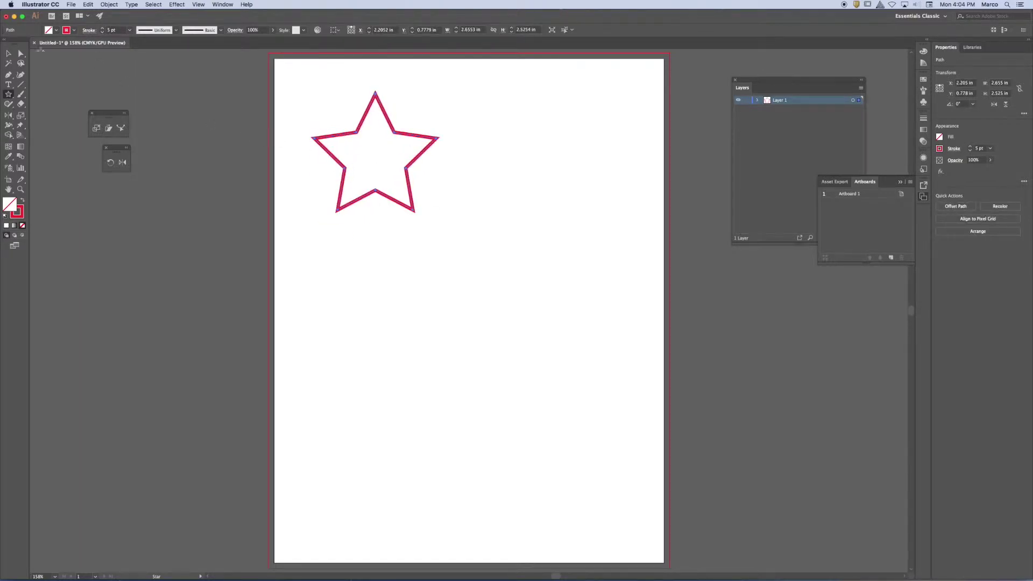
{"action": "left_click", "coordinate": [8, 54]}
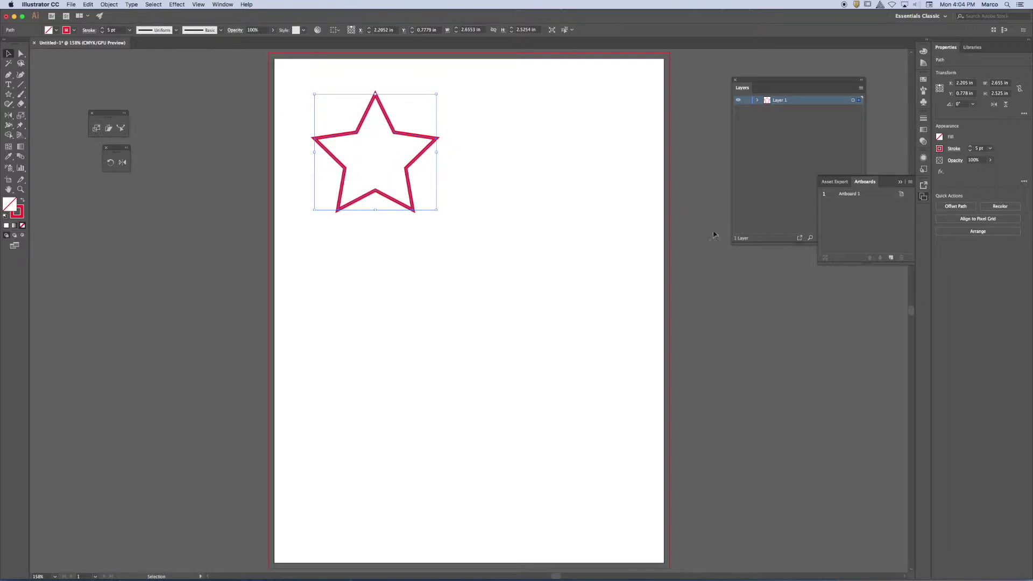
{"action": "mouse_move", "coordinate": [437, 212]}
{"action": "left_mouse_down"}
{"action": "mouse_move", "coordinate": [528, 378]}
{"action": "mouse_move", "coordinate": [617, 351]}
{"action": "left_mouse_up"}
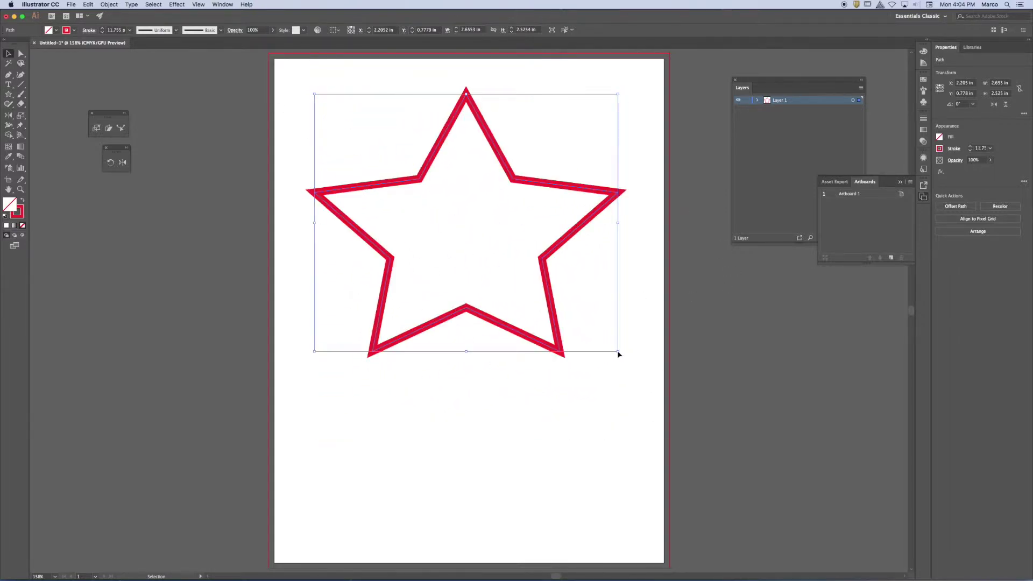
{"action": "key", "text": "super+z"}
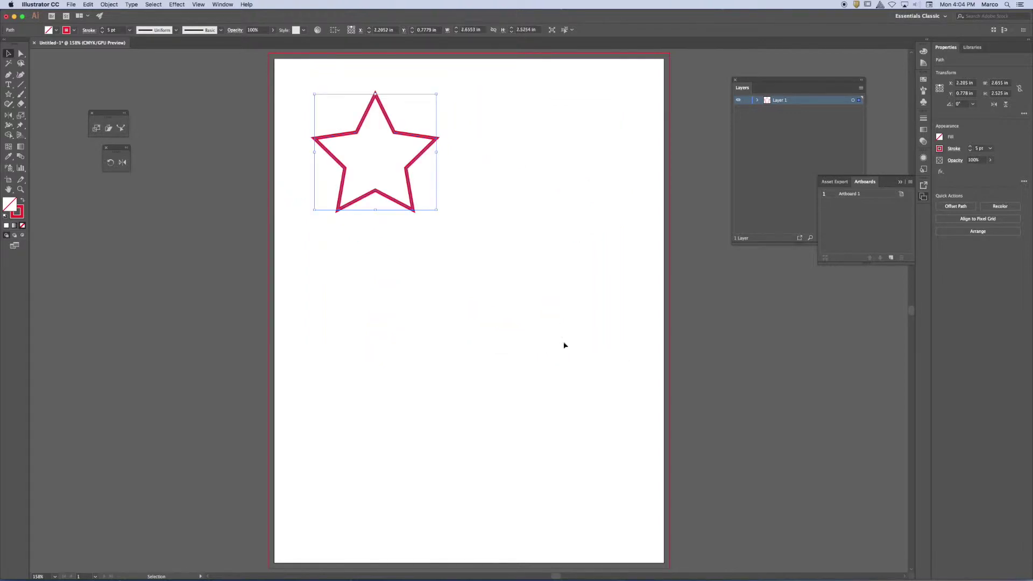
{"action": "left_click_drag", "start_coordinate": [436, 211], "coordinate": [628, 377]}
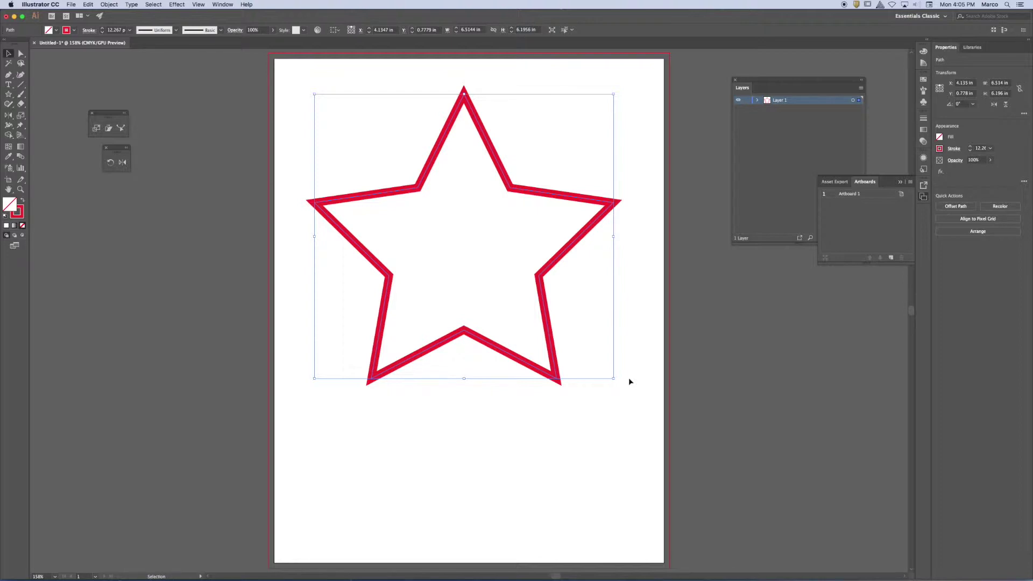
{"action": "key", "text": "super+z"}
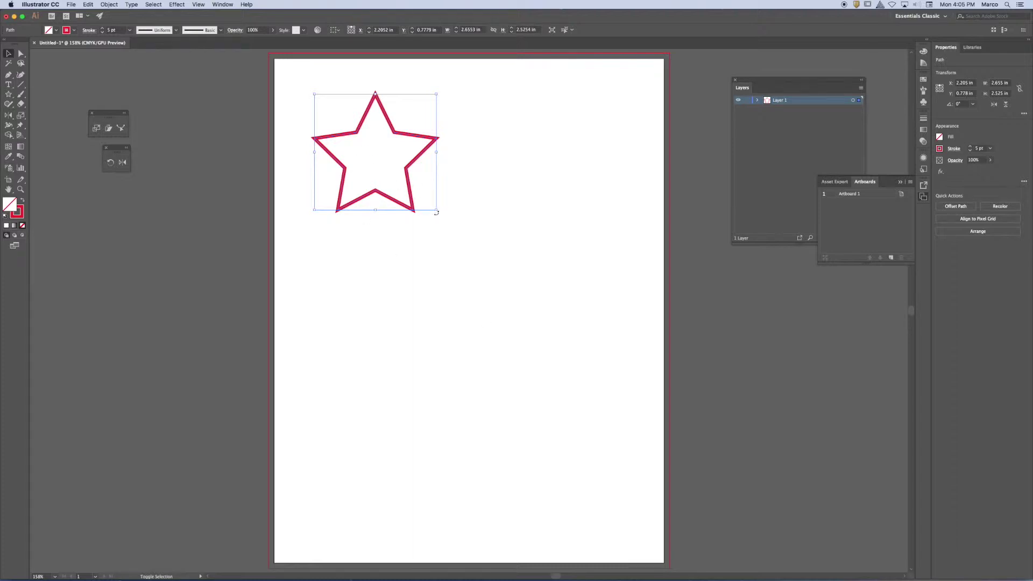
{"action": "left_click_drag", "start_coordinate": [436, 211], "coordinate": [540, 343]}
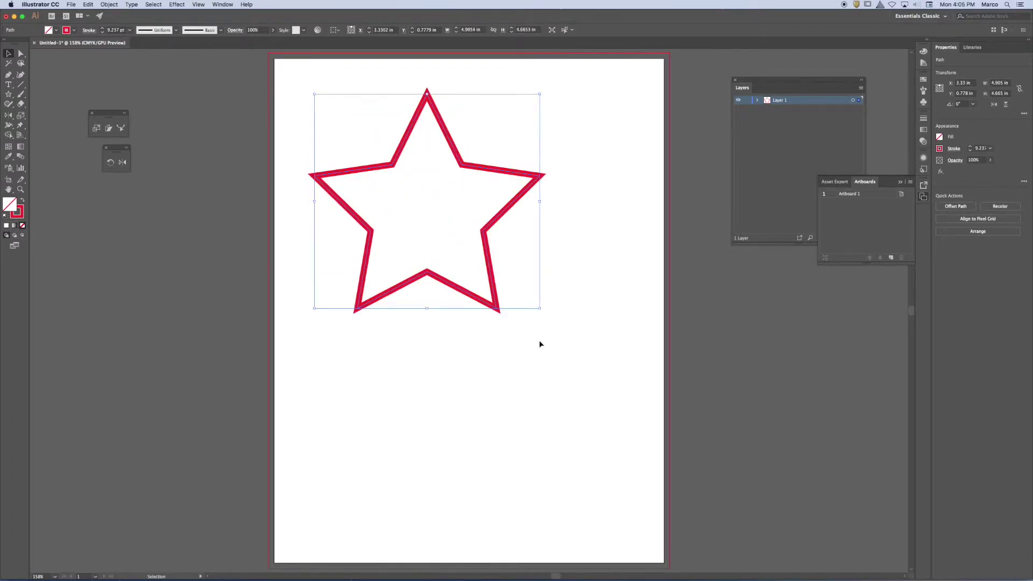
{"action": "key", "text": "super+z"}
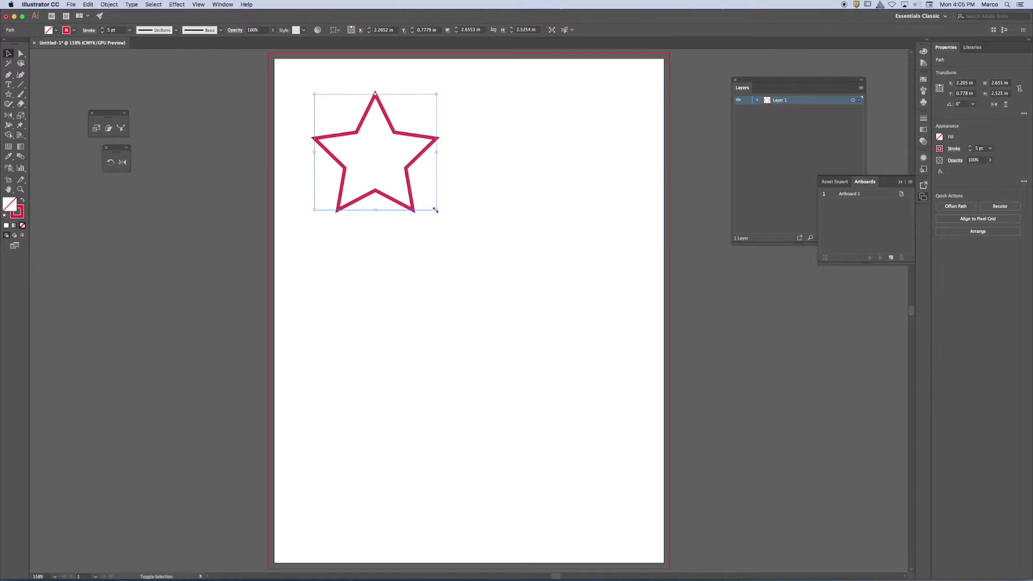
{"action": "mouse_move", "coordinate": [435, 210]}
{"action": "left_mouse_down"}
{"action": "mouse_move", "coordinate": [582, 368]}
{"action": "mouse_move", "coordinate": [631, 397]}
{"action": "left_mouse_up"}
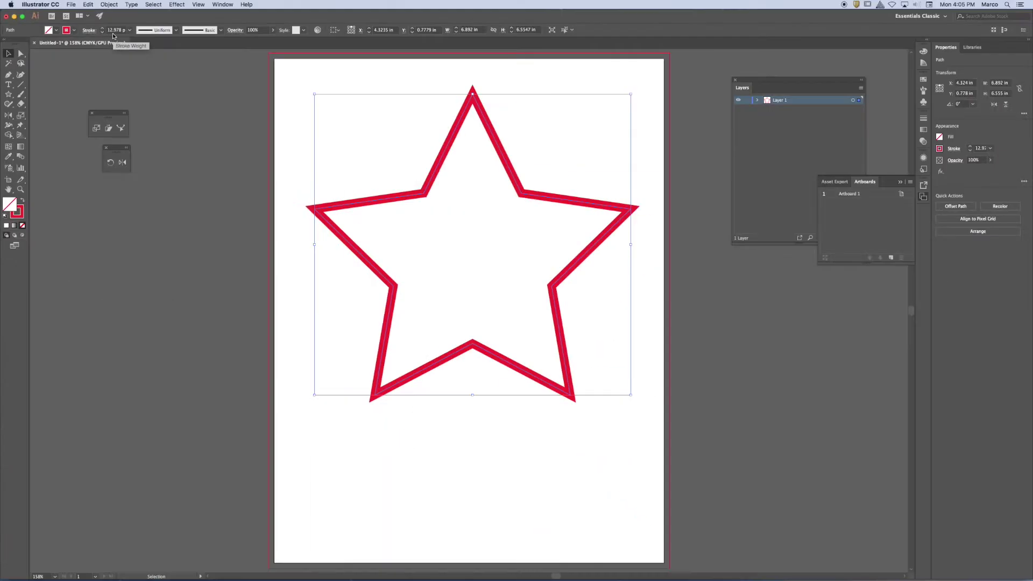
{"action": "key", "text": "super+z"}
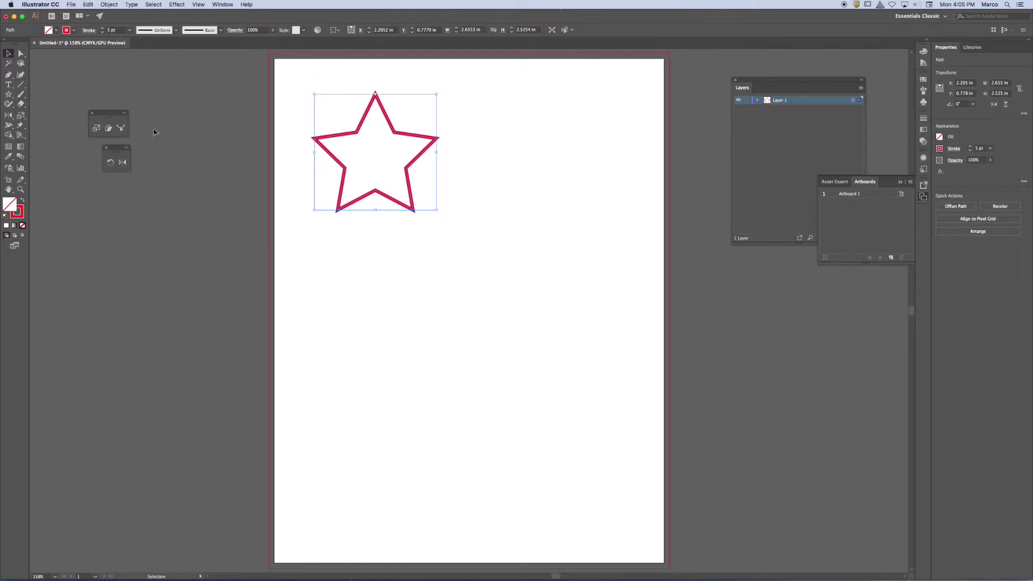
{"action": "left_click", "coordinate": [97, 131]}
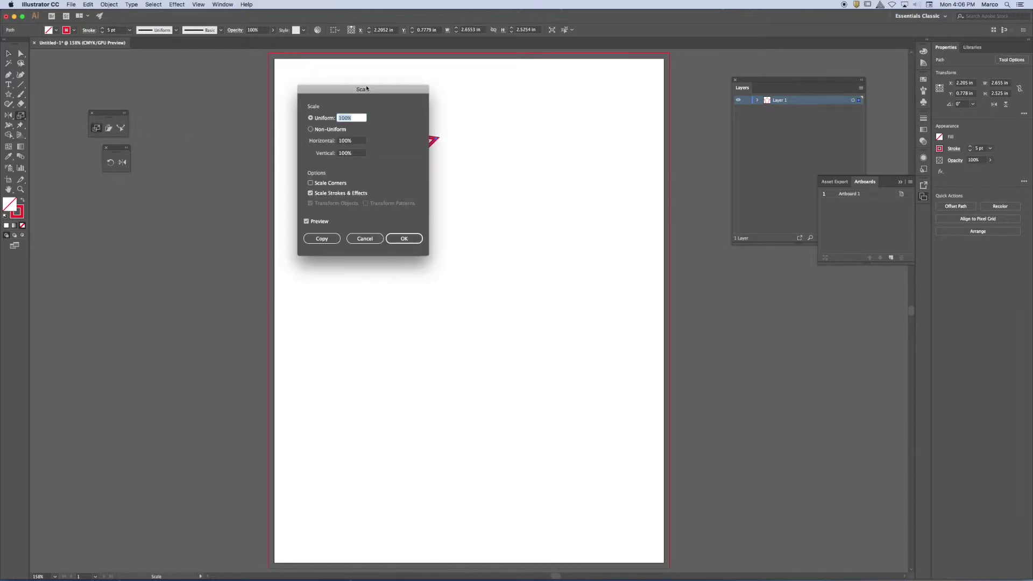
{"action": "left_click_drag", "start_coordinate": [366, 93], "coordinate": [588, 108]}
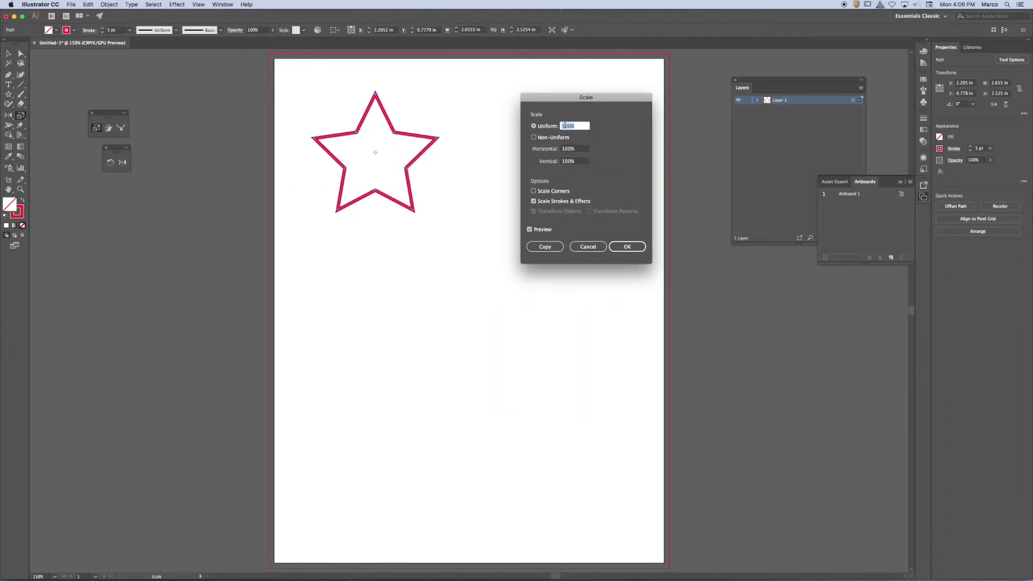
{"action": "type", "text": "200"}
{"action": "key", "text": "Return"}
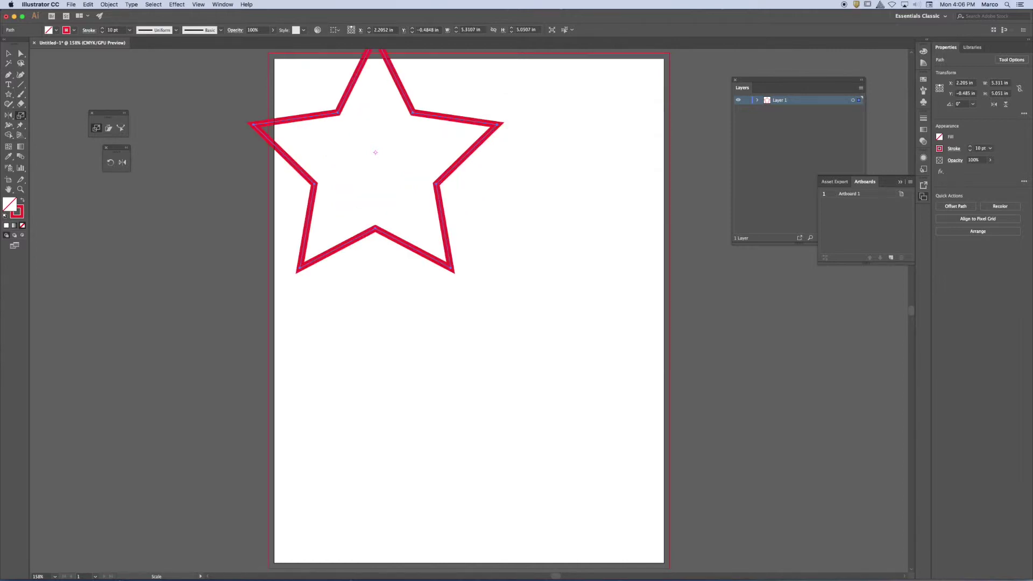
{"action": "key", "text": "super+z"}
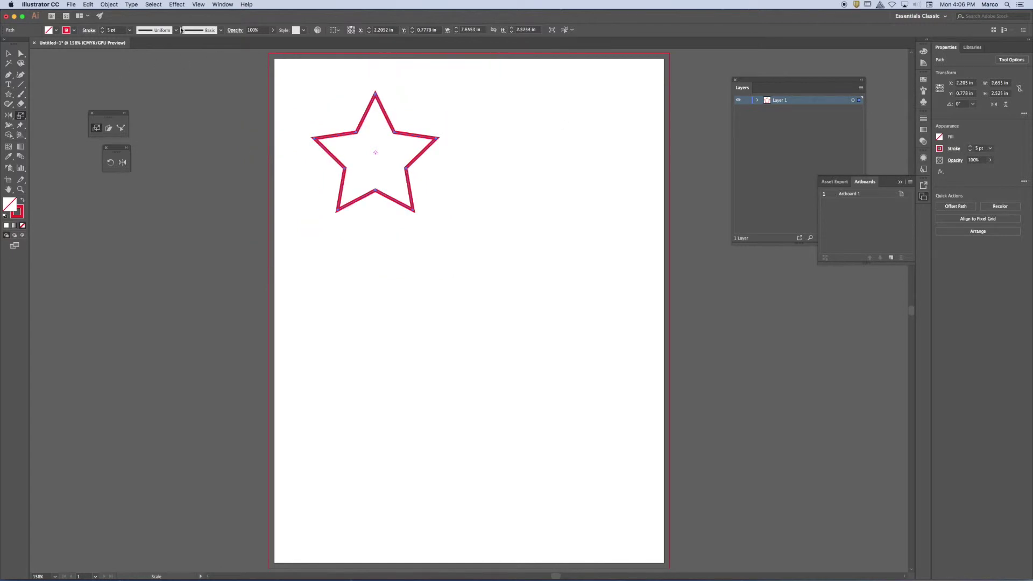
- In the Scale options, enable Scale Corners and keep stroke weight constant, confirming at 100%
{"action": "double_click", "coordinate": [96, 129]}
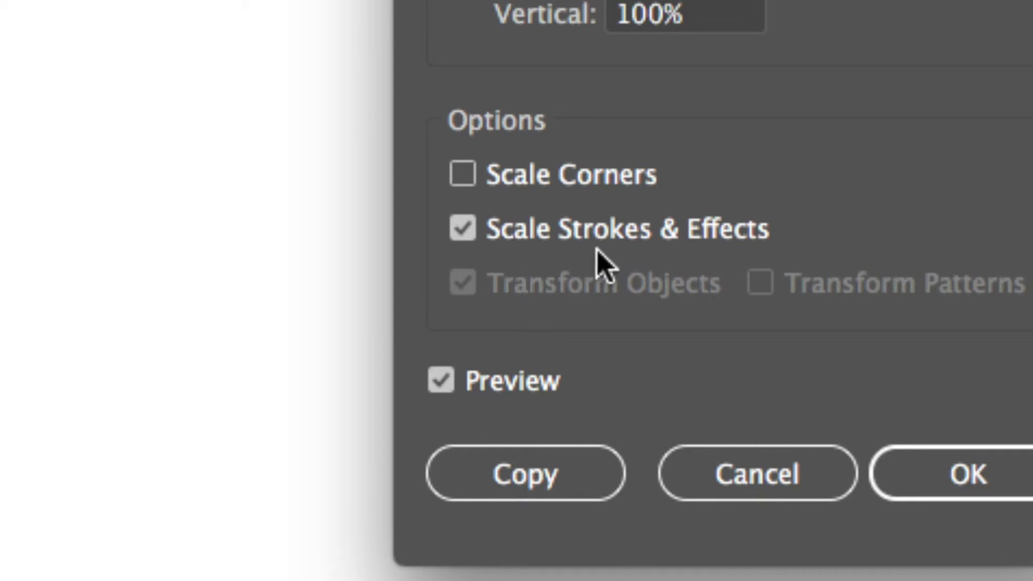
{"action": "left_click", "coordinate": [459, 178]}
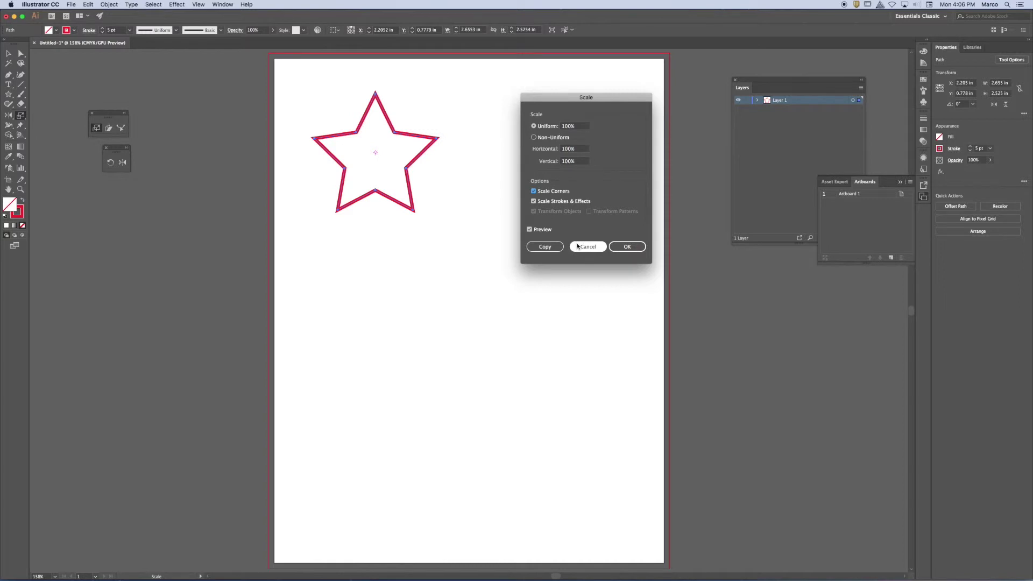
{"action": "left_click", "coordinate": [533, 201]}
{"action": "left_click", "coordinate": [624, 248]}
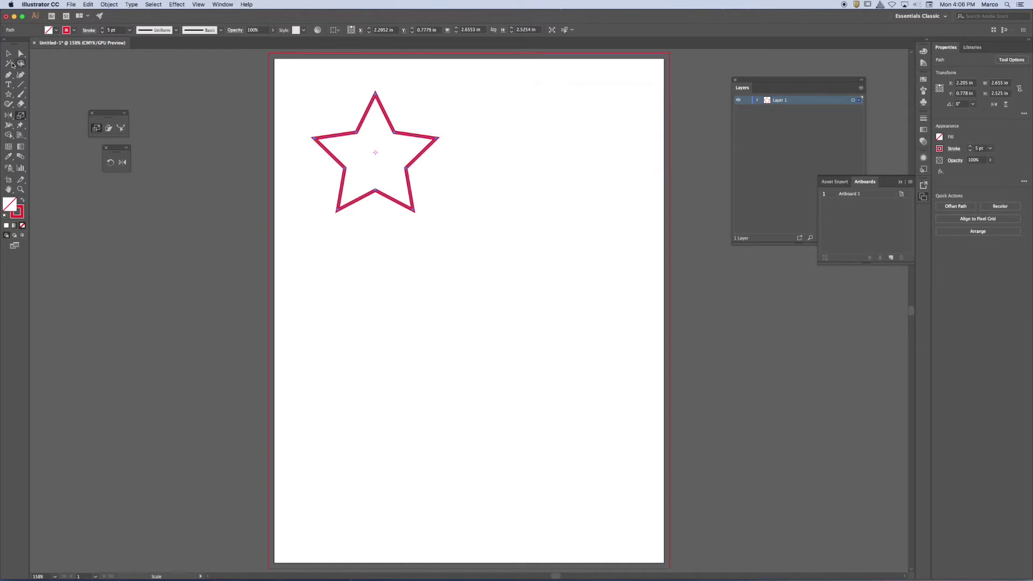
{"action": "left_click", "coordinate": [8, 54]}
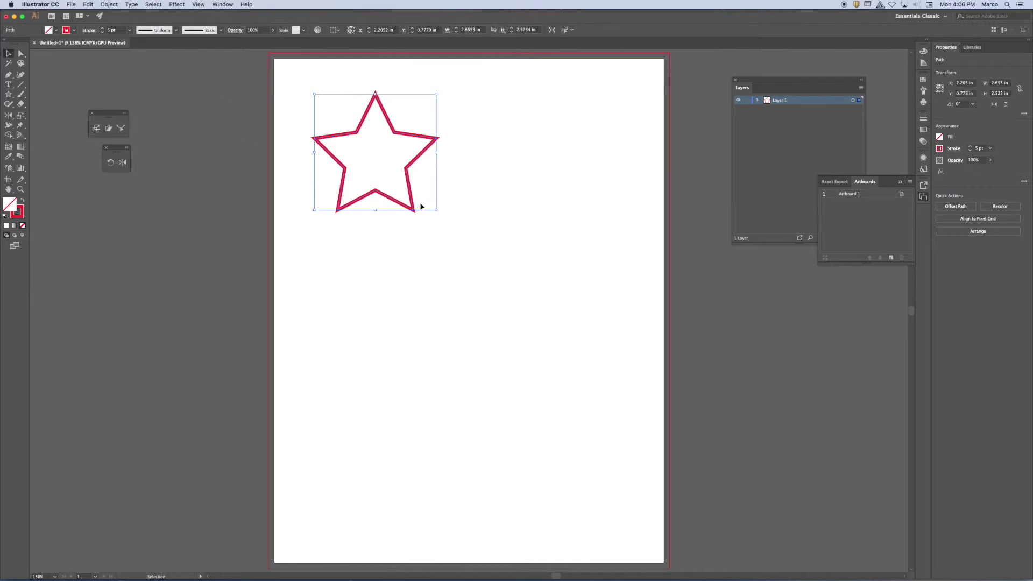
- Paste a star copy, enlarge it to about twice its size, and place it upper right
{"action": "left_click_drag", "start_coordinate": [419, 208], "coordinate": [596, 280]}
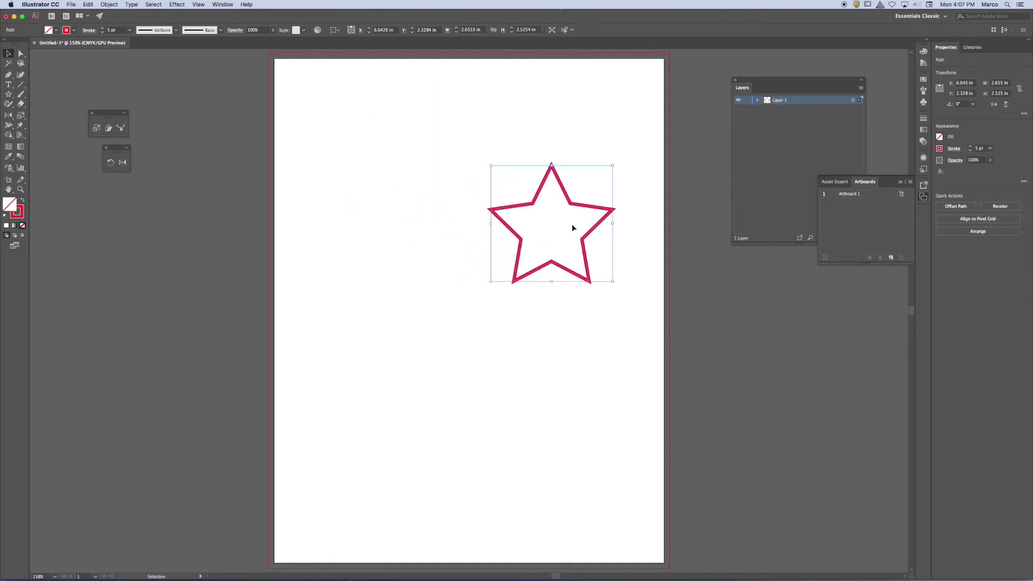
{"action": "key", "text": "super+z"}
{"action": "key", "text": "super+v"}
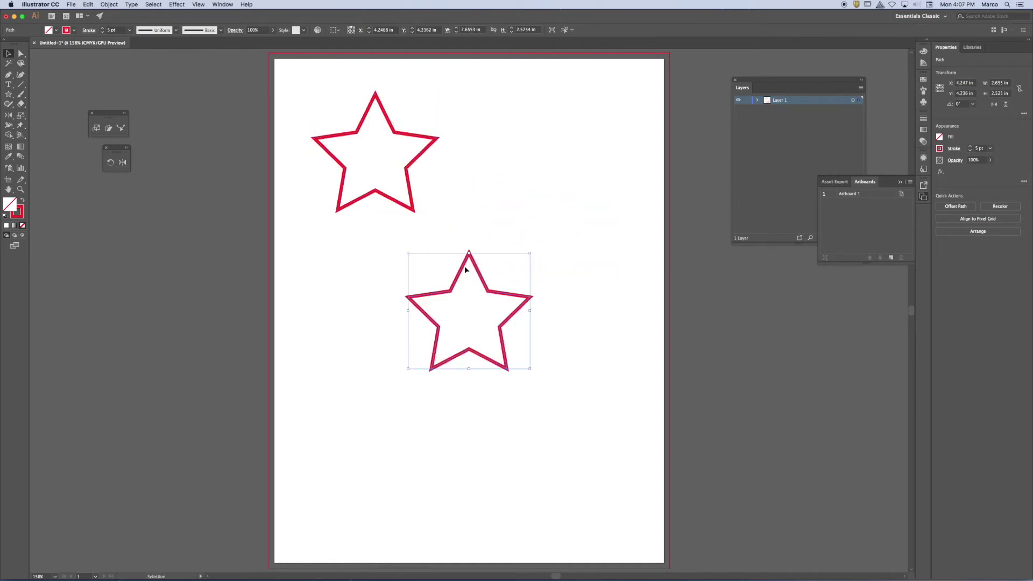
{"action": "left_click_drag", "start_coordinate": [531, 253], "coordinate": [641, 158]}
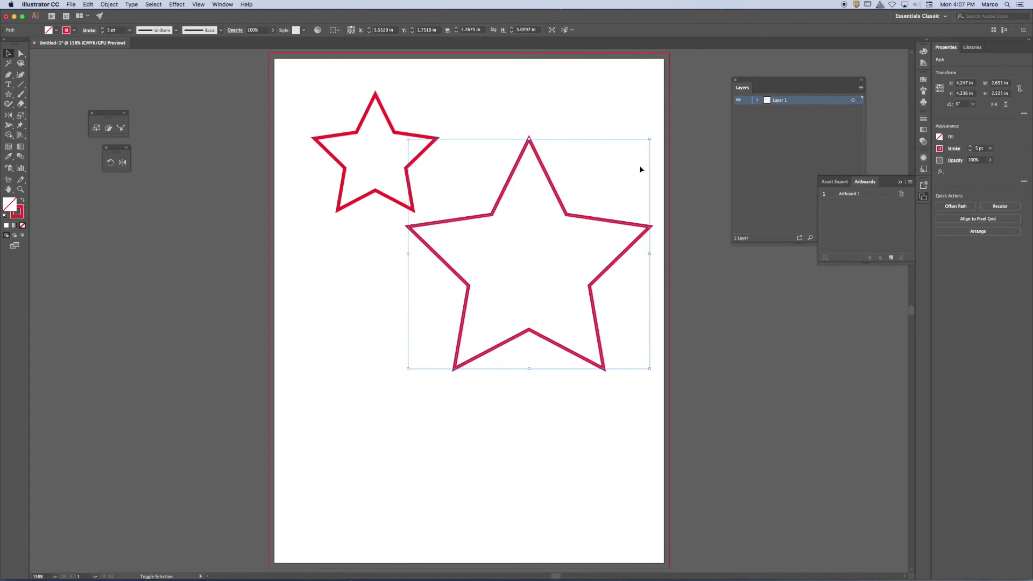
{"action": "left_click_drag", "start_coordinate": [565, 215], "coordinate": [628, 163]}
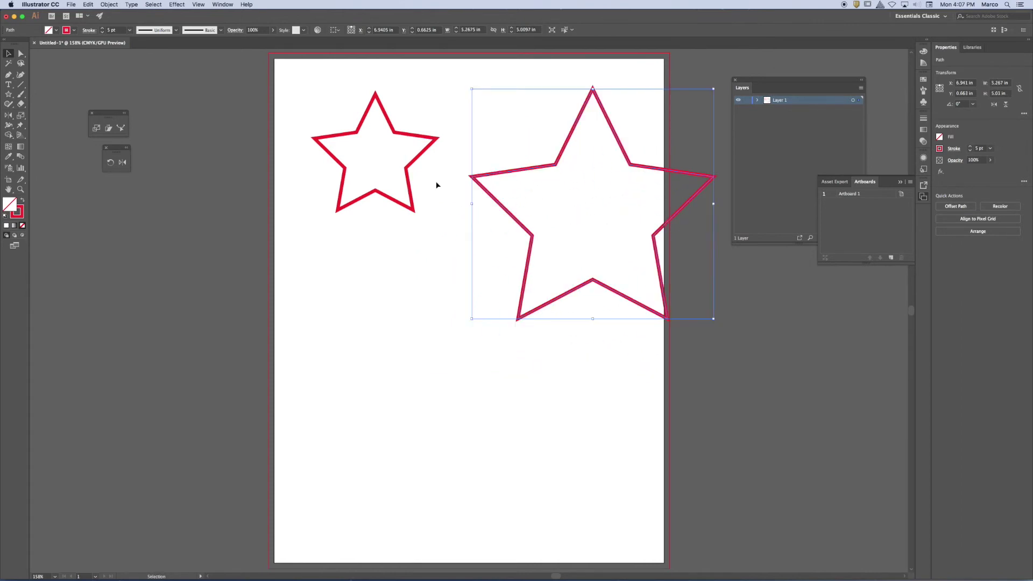
- Paste another star copy, move it to the lower left, and shrink it
{"action": "key", "text": "super+v"}
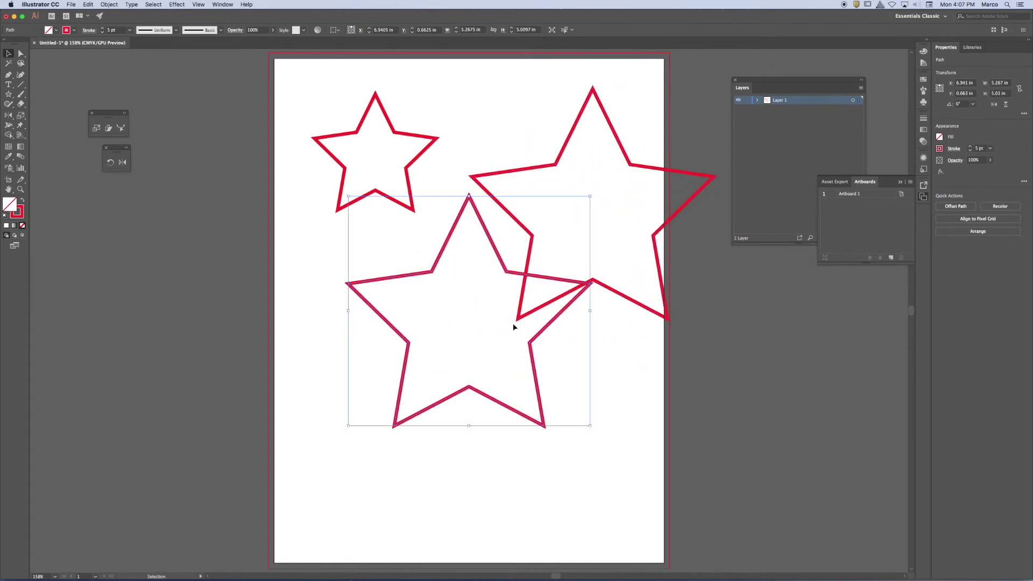
{"action": "left_click_drag", "start_coordinate": [499, 260], "coordinate": [429, 339]}
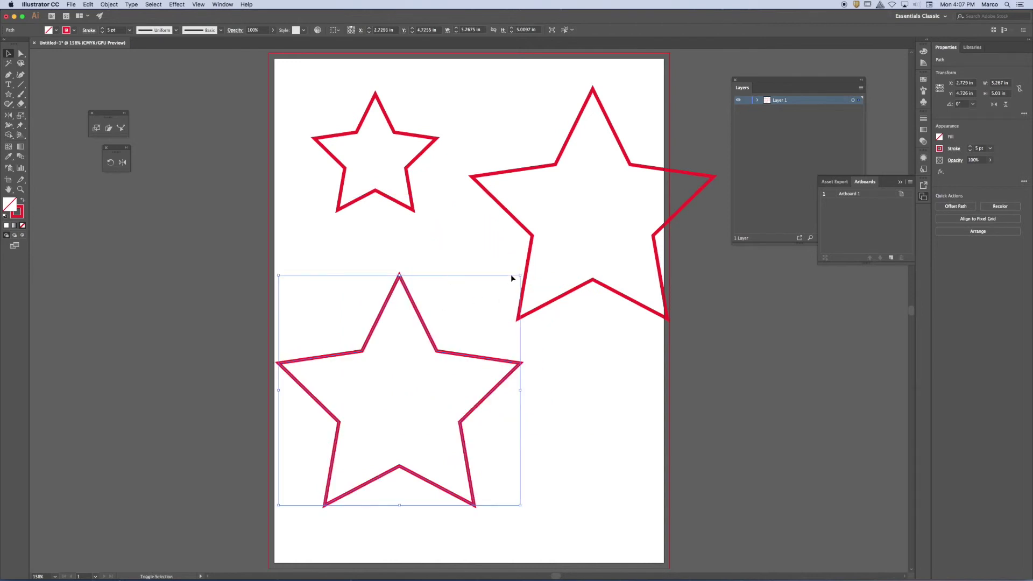
{"action": "left_click_drag", "start_coordinate": [519, 273], "coordinate": [421, 371]}
{"action": "left_click", "coordinate": [356, 277]}
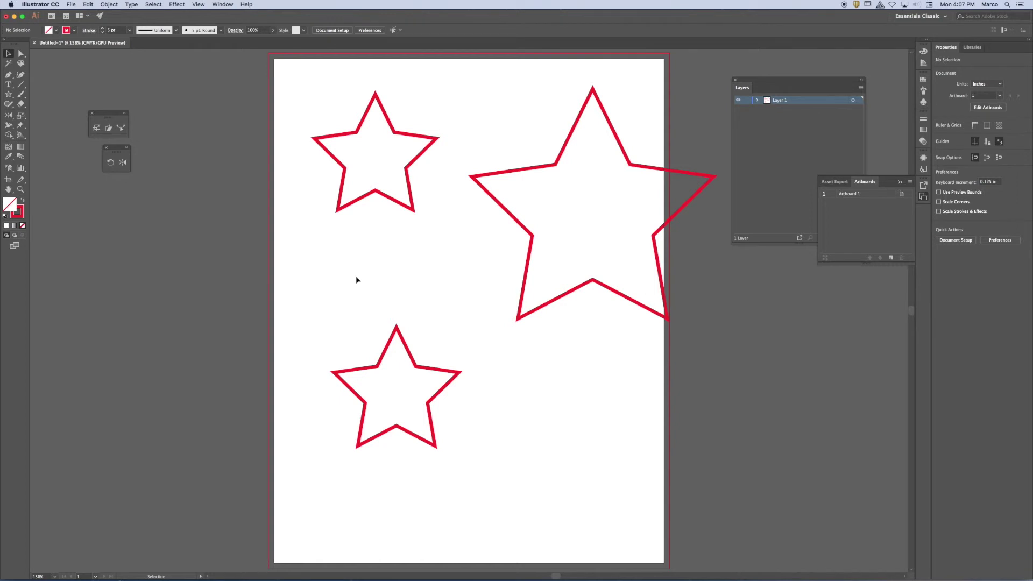
- Undo the two earlier star copies and paste a fresh star copy
{"action": "key", "text": "super+z"}
{"action": "key", "text": "super+z"}
{"action": "key", "text": "super+z"}
{"action": "key", "text": "super+z"}
{"action": "key", "text": "super+z"}
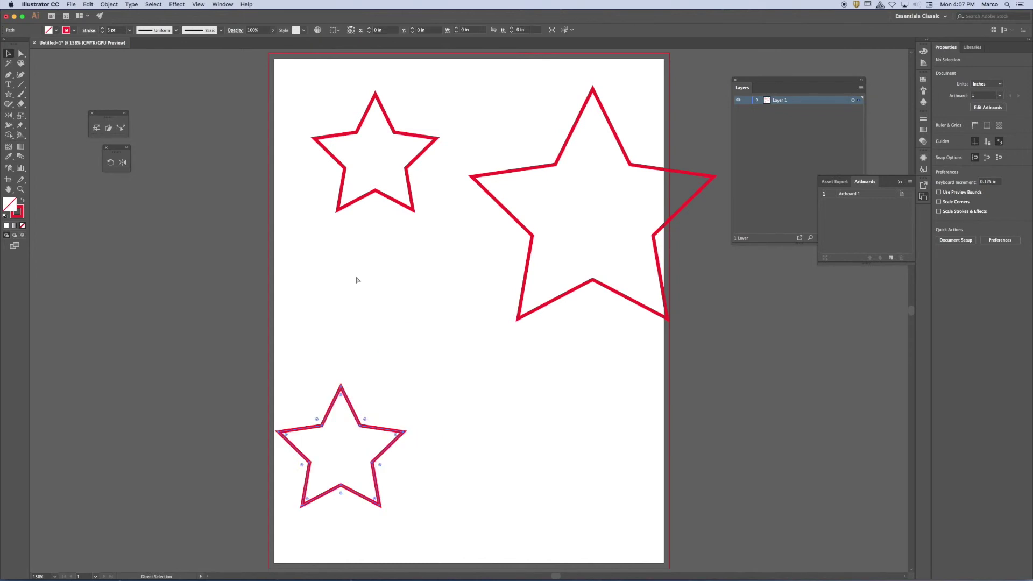
{"action": "key", "text": "super+z"}
{"action": "key", "text": "super+z"}
{"action": "key", "text": "super+z"}
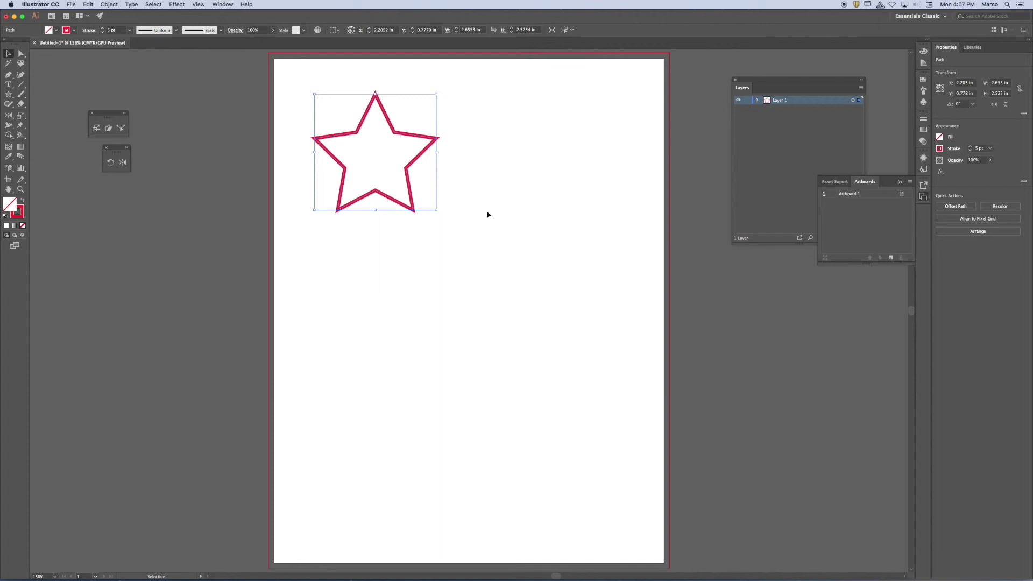
{"action": "key", "text": "super+v"}
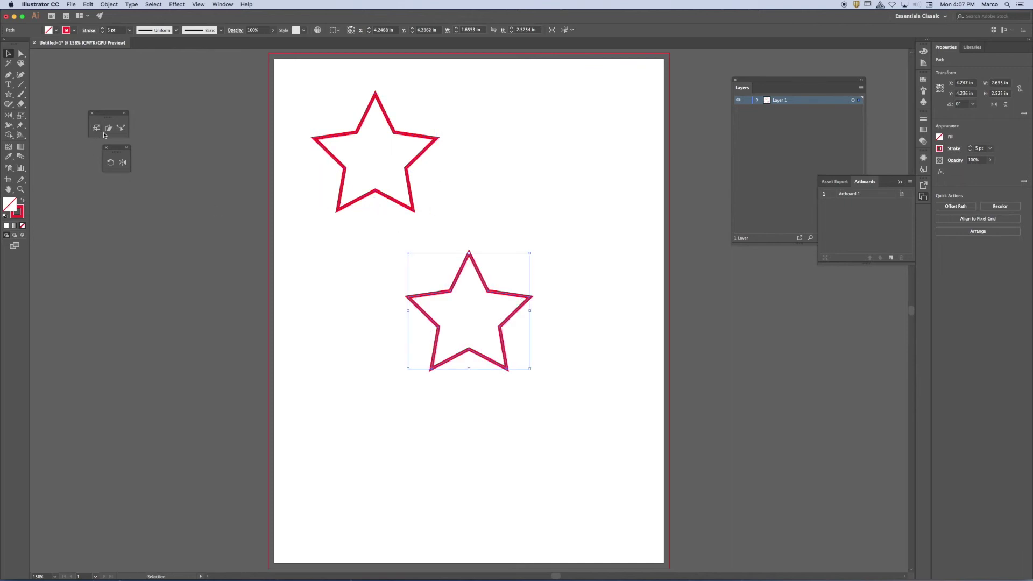
- Turn on stroke scaling, then enlarge the lower-right star so its outline thickens to 10.745 pt
{"action": "left_click", "coordinate": [97, 129]}
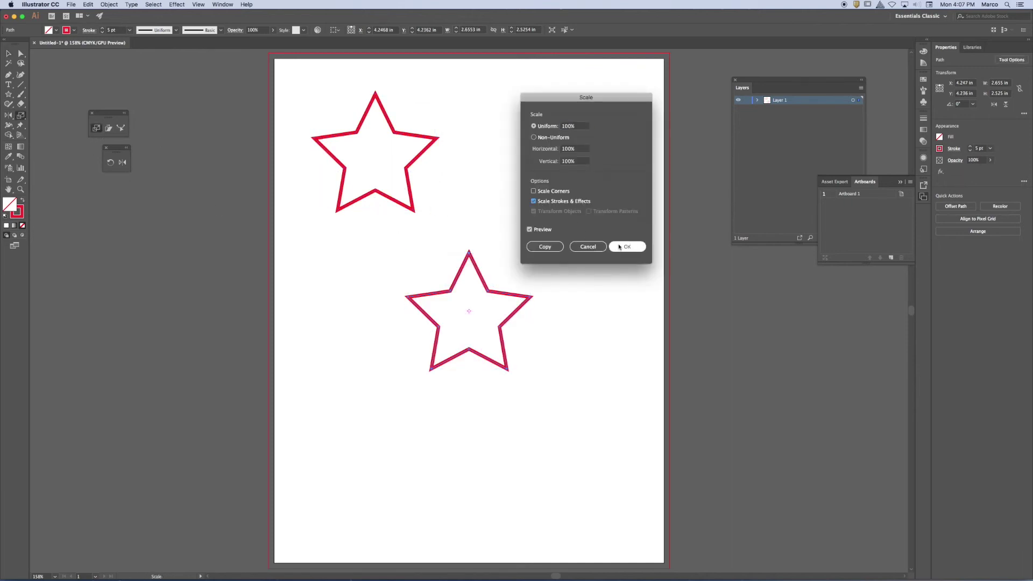
{"action": "left_click", "coordinate": [615, 246]}
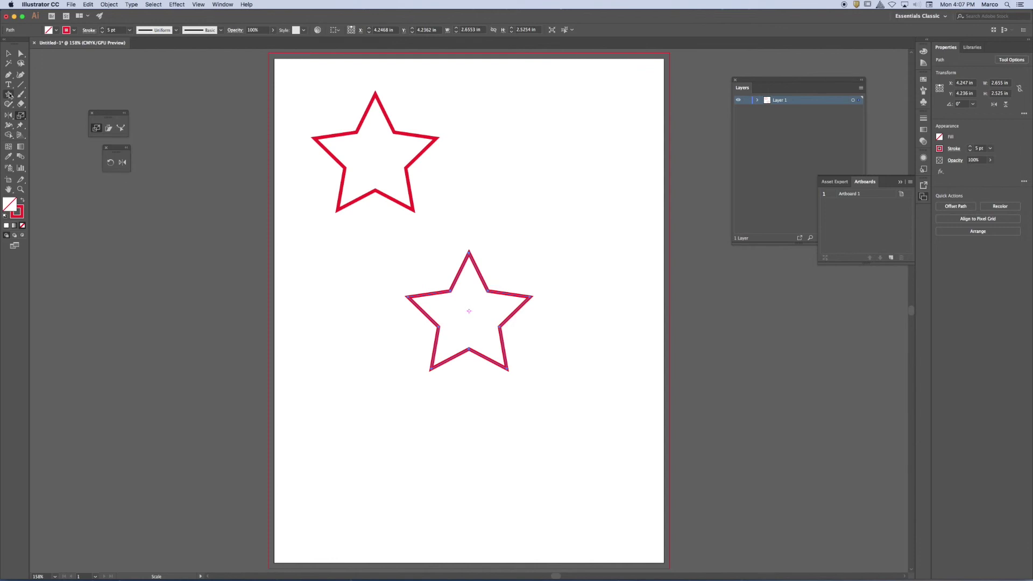
{"action": "left_click", "coordinate": [9, 53]}
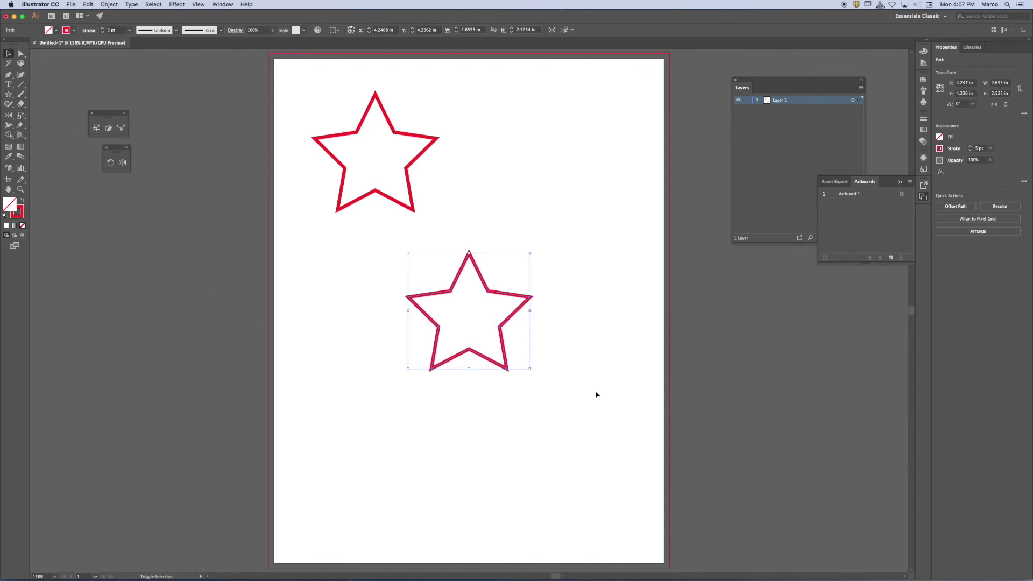
{"action": "left_click_drag", "start_coordinate": [530, 372], "coordinate": [671, 500]}
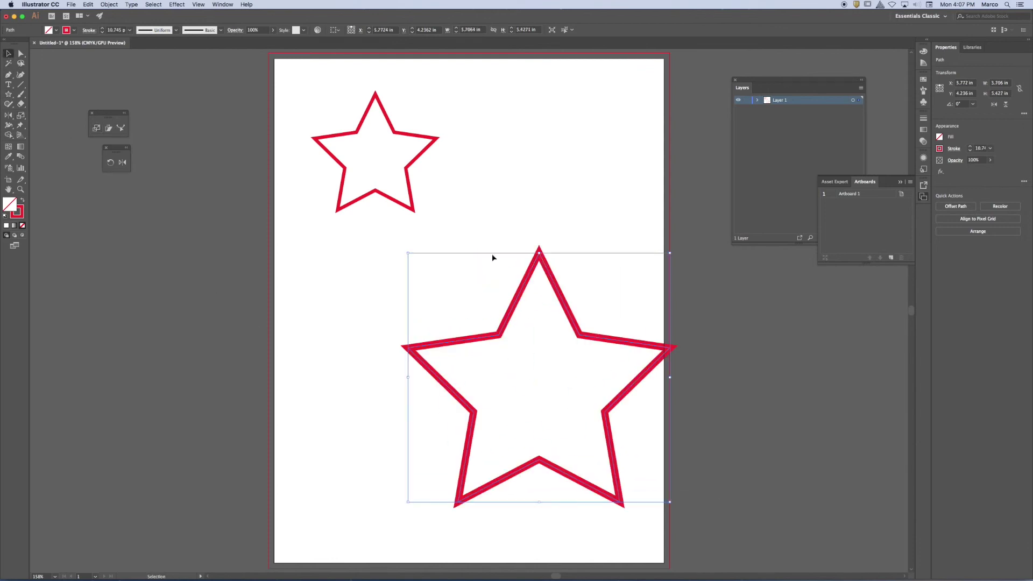
{"action": "left_click", "coordinate": [510, 322]}
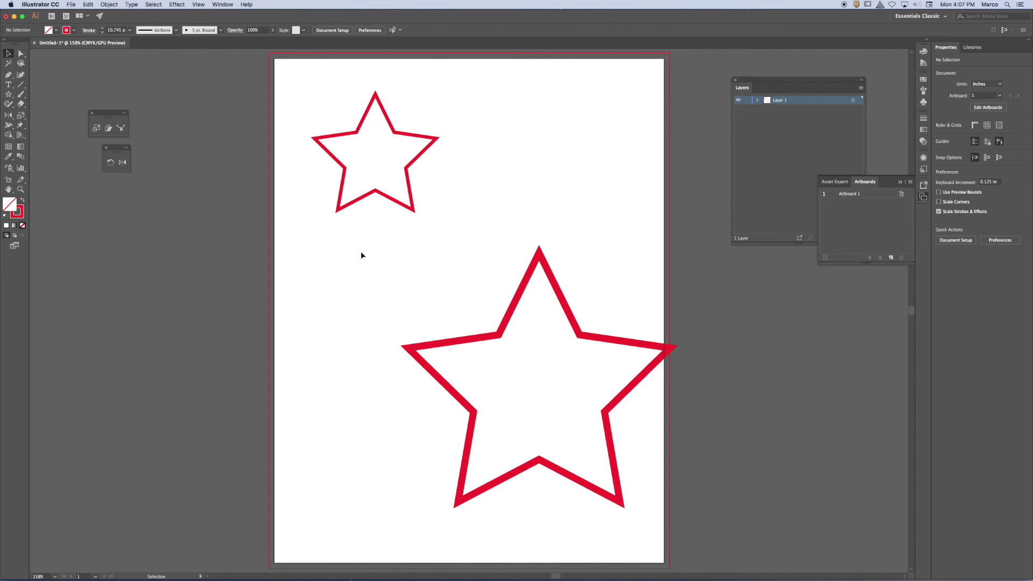
{"action": "left_click", "coordinate": [96, 128]}
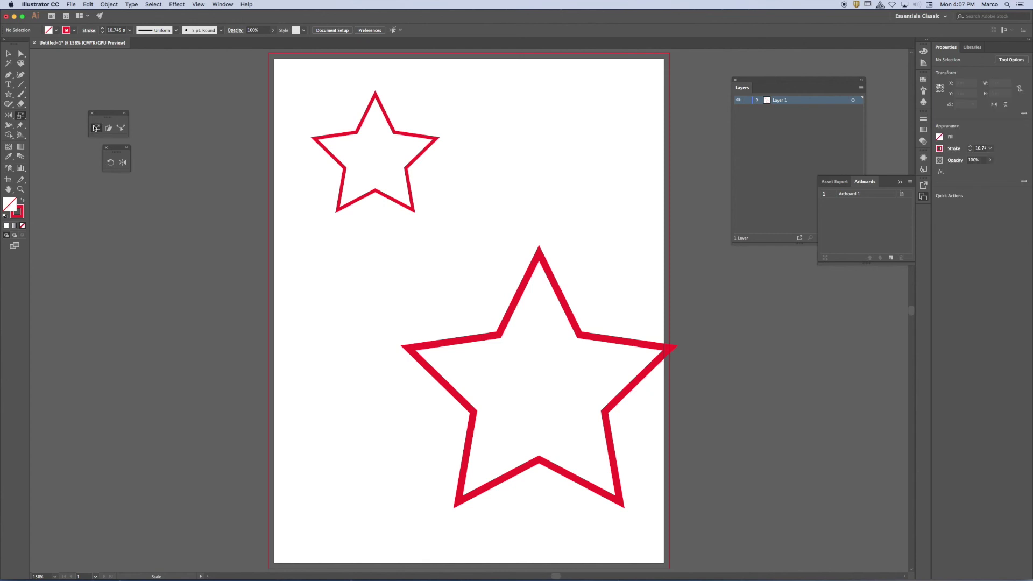
{"action": "double_click", "coordinate": [95, 128]}
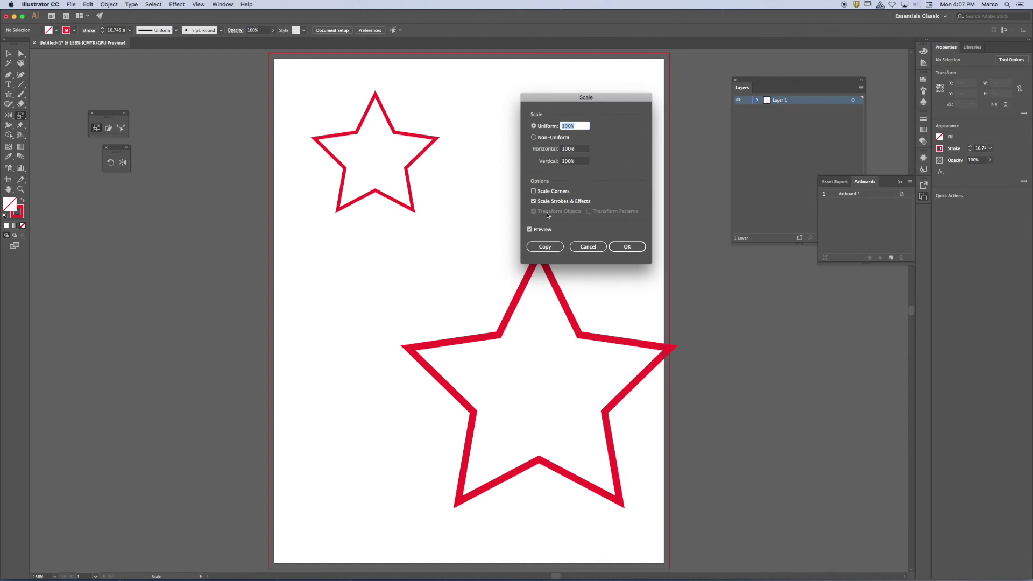
{"action": "left_click", "coordinate": [588, 248]}
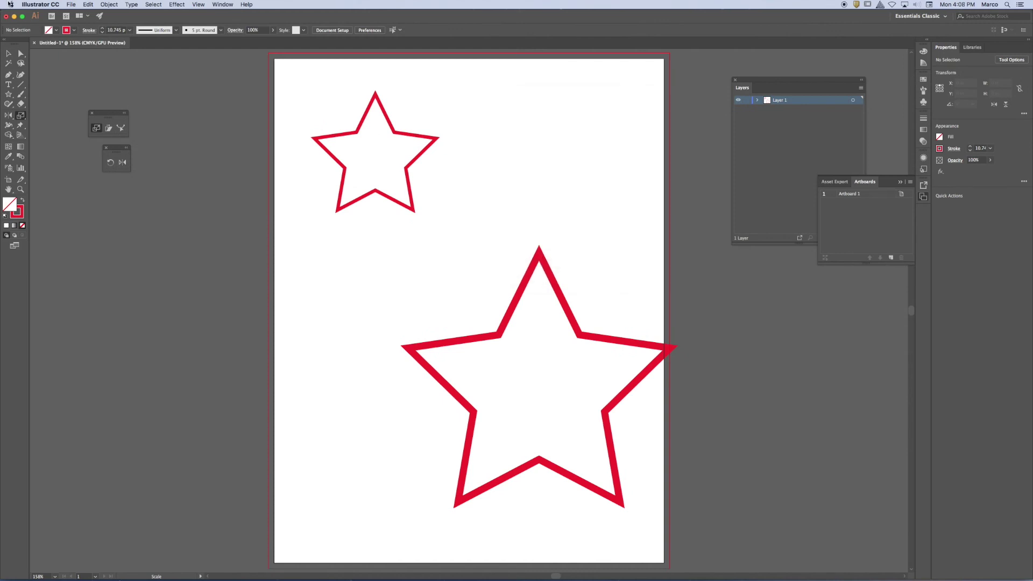
{"action": "left_click", "coordinate": [8, 54]}
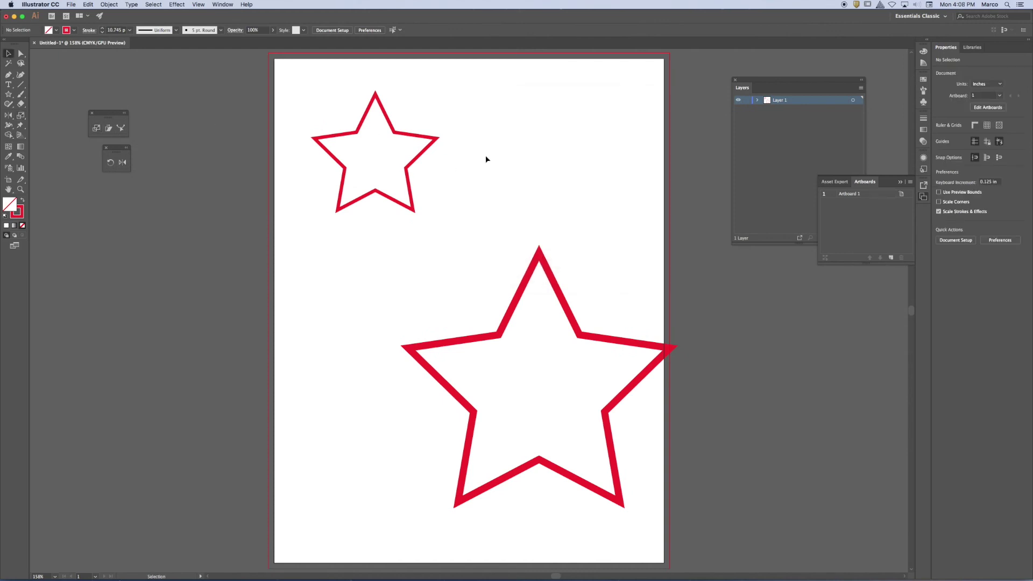